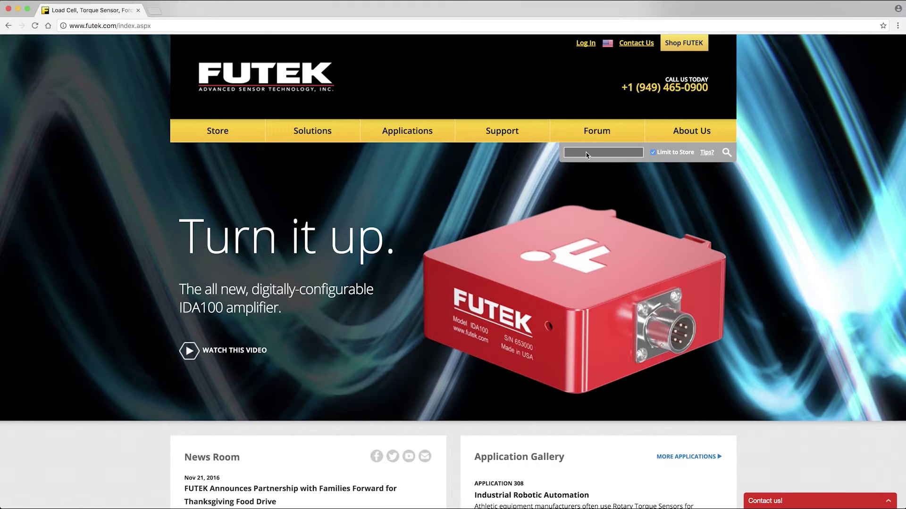
# Search the FUTEK site for 'lsb200' and scroll through the store results toward its Spec Sheet link
pyautogui.click(623, 151)
pyautogui.write('lsb200')
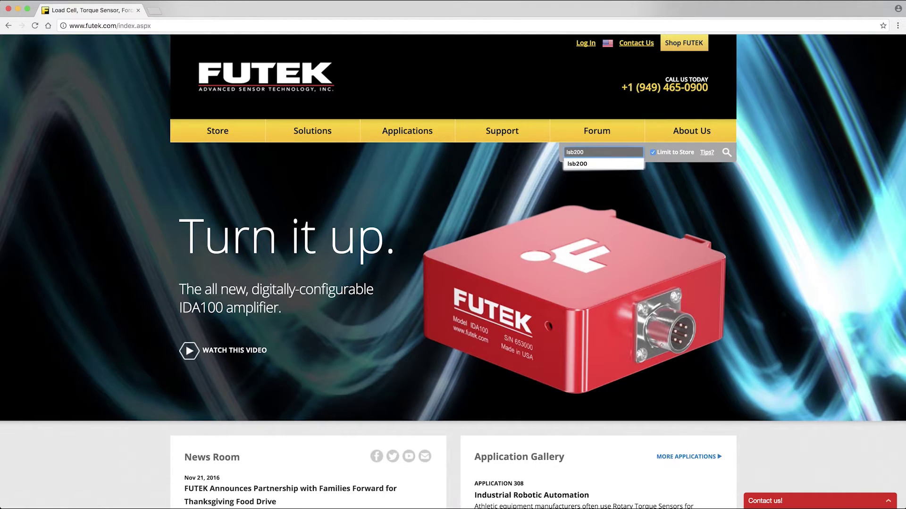
pyautogui.press('Return')
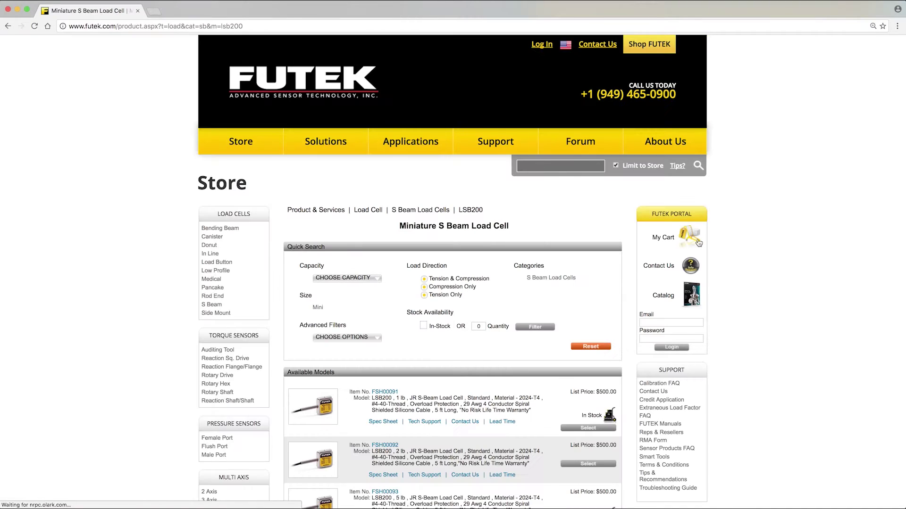
pyautogui.scroll(-3, 740, 262)
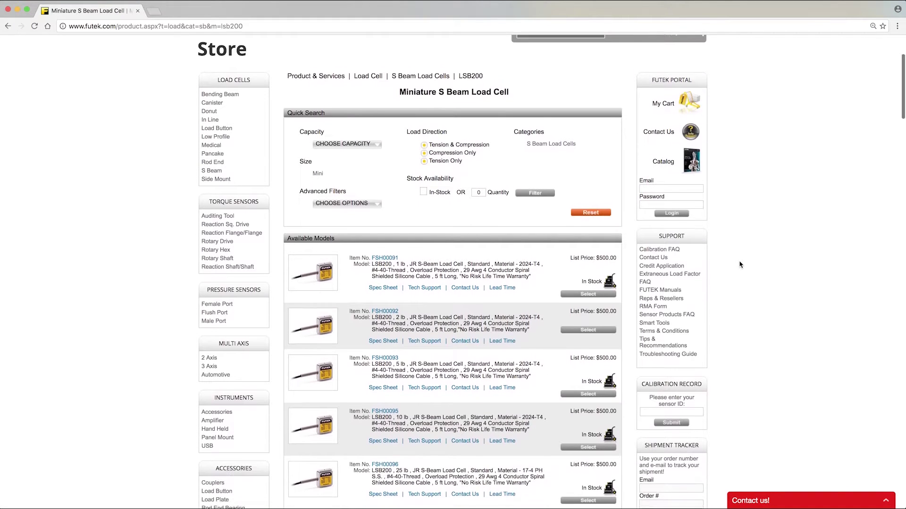
pyautogui.scroll(-7, 740, 265)
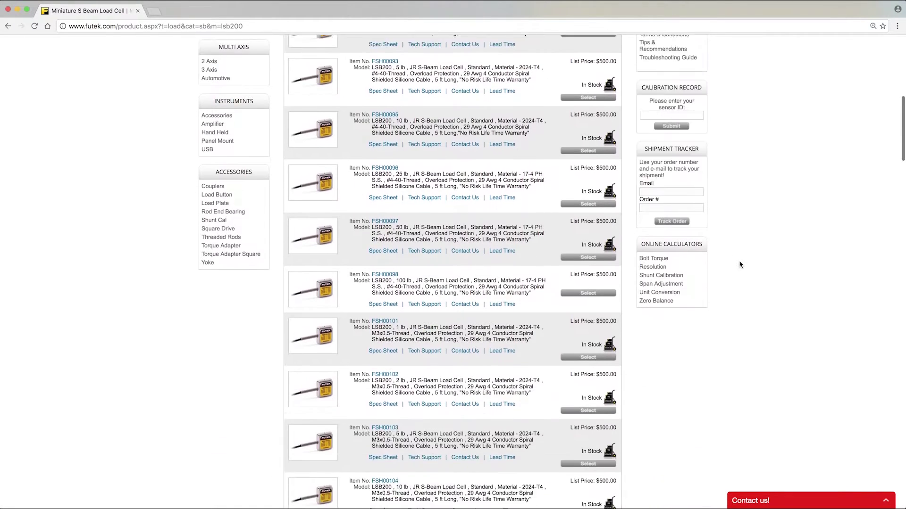
pyautogui.scroll(-3, 740, 265)
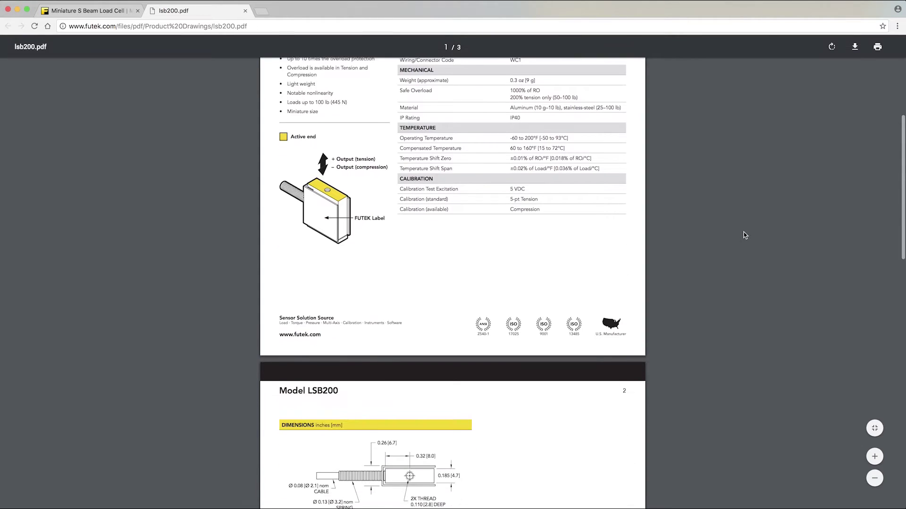
pyautogui.scroll(-8, 745, 235)
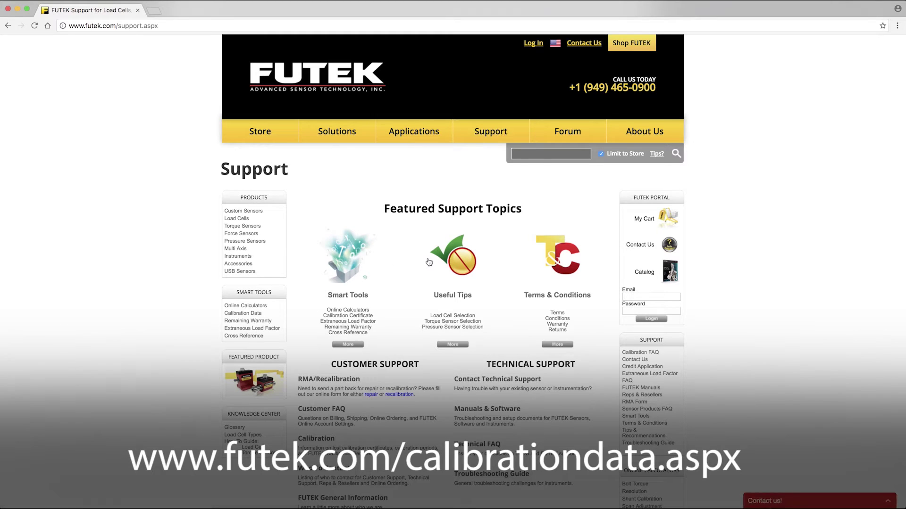
# From the Support page's Smart Tools section, open the Calibration Data panel
pyautogui.click(346, 267)
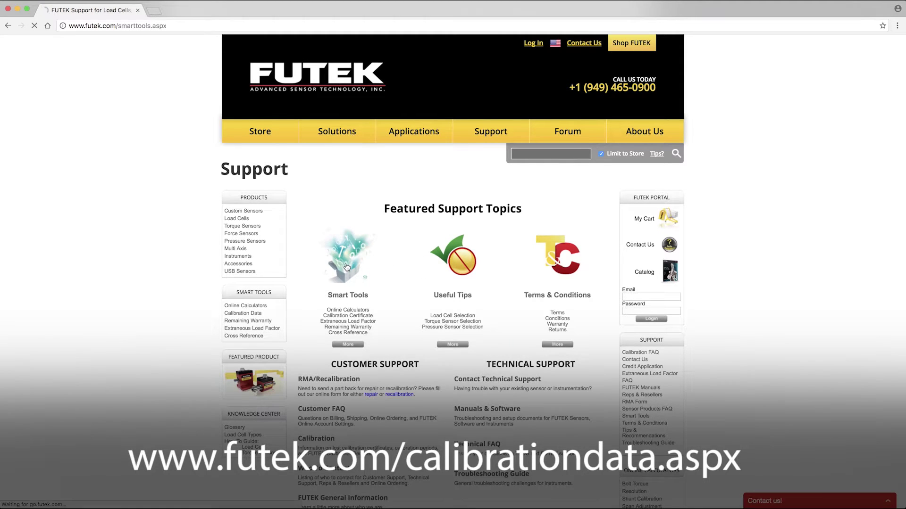
pyautogui.scroll(-3, 441, 304)
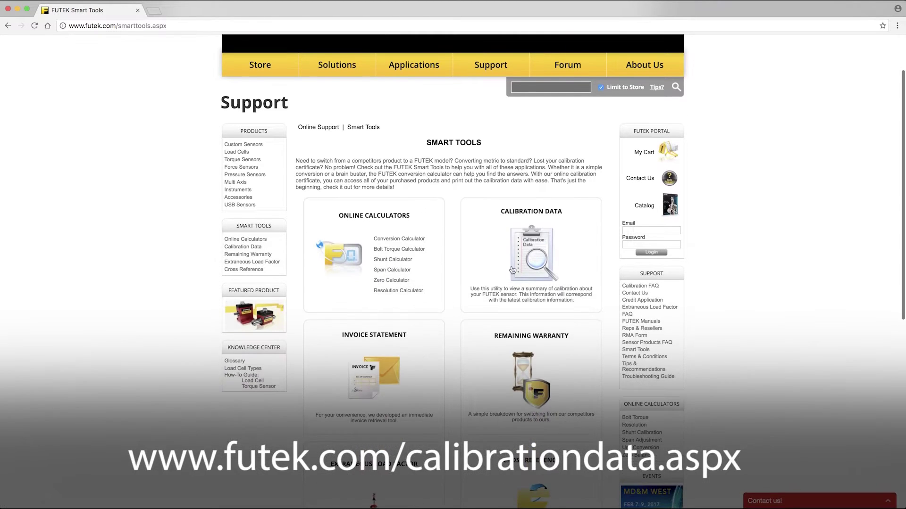
pyautogui.click(531, 261)
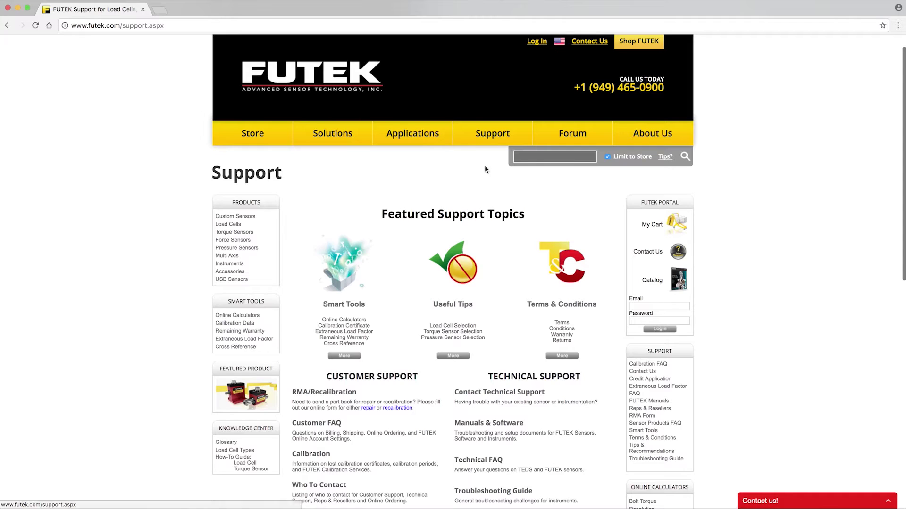
# Go through Manuals & Software and Analog Amplifiers to open the IAA100 Gain Settings Excel workbook
pyautogui.scroll(-3, 488, 163)
pyautogui.scroll(-3, 490, 169)
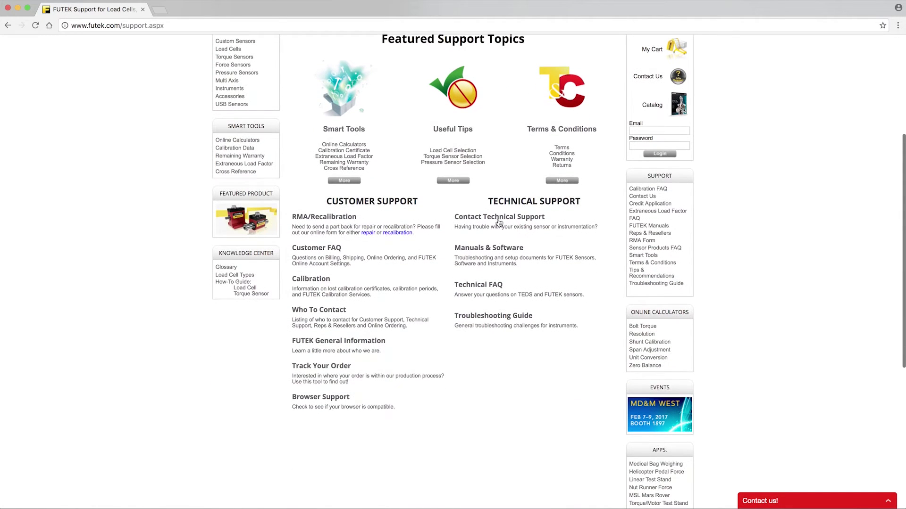
pyautogui.click(500, 249)
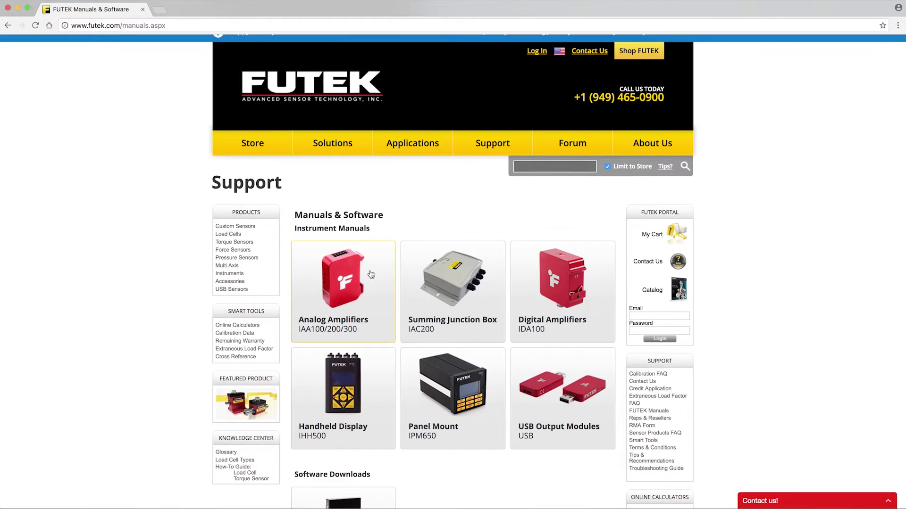
pyautogui.click(371, 274)
pyautogui.scroll(-5, 514, 279)
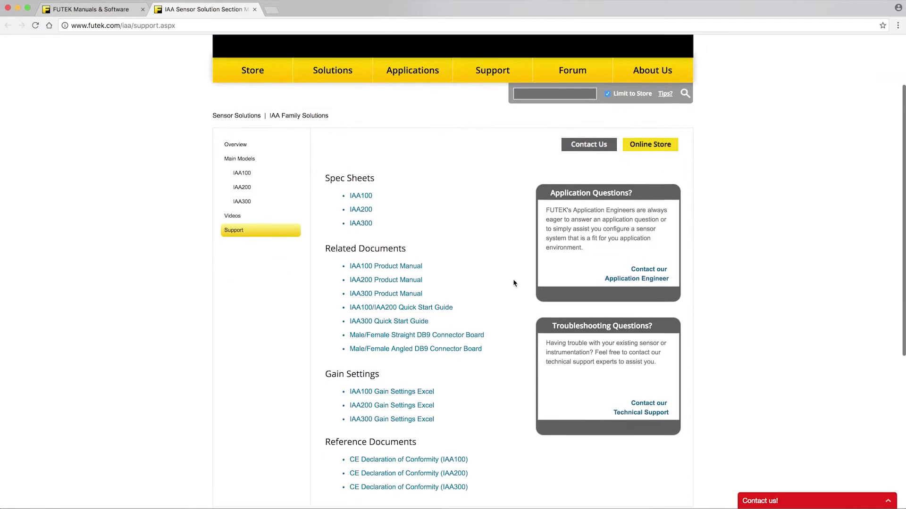
pyautogui.click(426, 367)
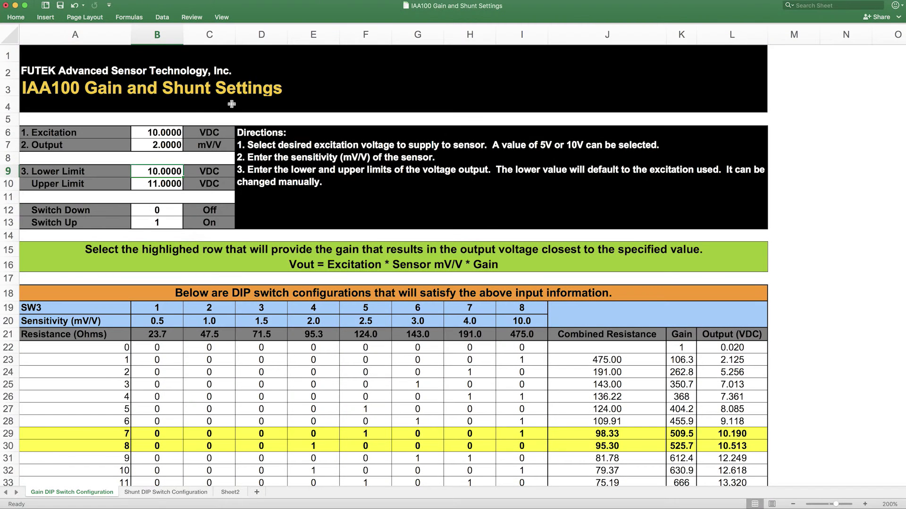
# Set the B6 excitation dropdown to 10.0 VDC, trying 5 first
pyautogui.click(144, 132)
pyautogui.click(188, 134)
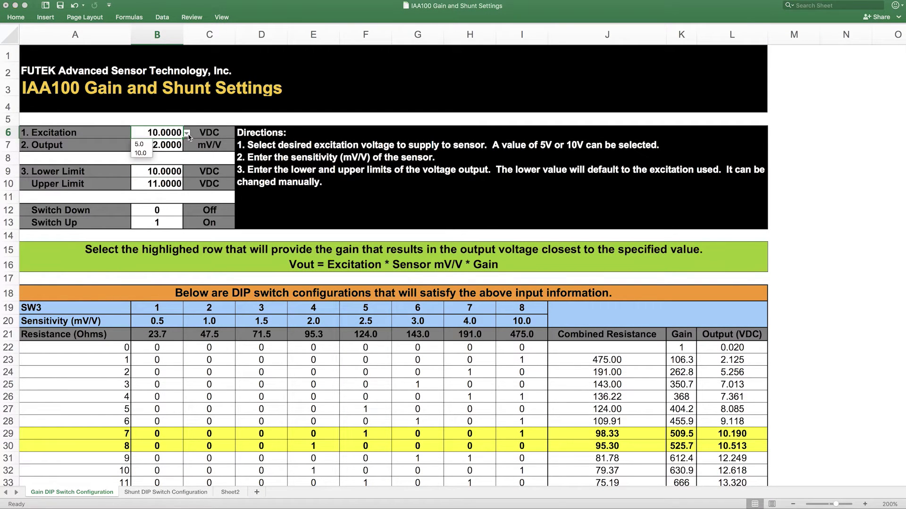
pyautogui.click(146, 144)
pyautogui.click(187, 133)
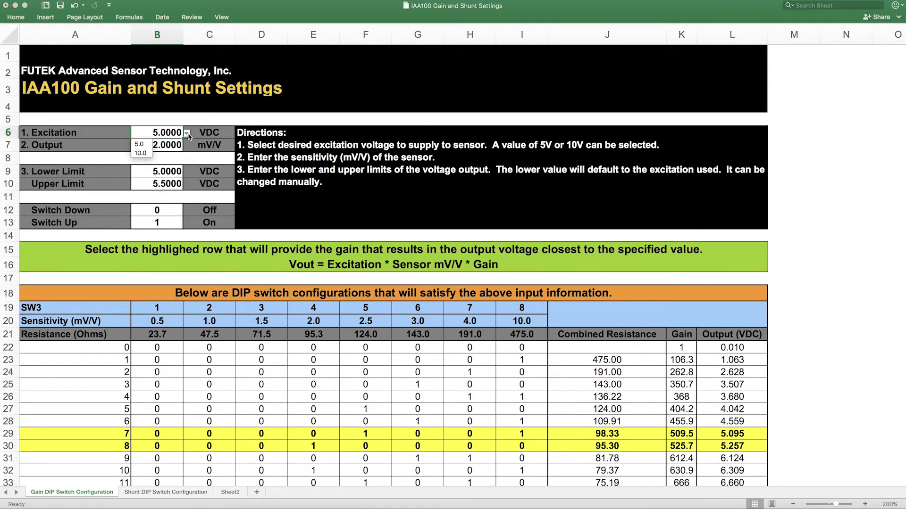
pyautogui.click(149, 154)
# Check the recalculated 2.0000 mV/V output and the 10.0000 and 11.0000 limits
pyautogui.click(149, 146)
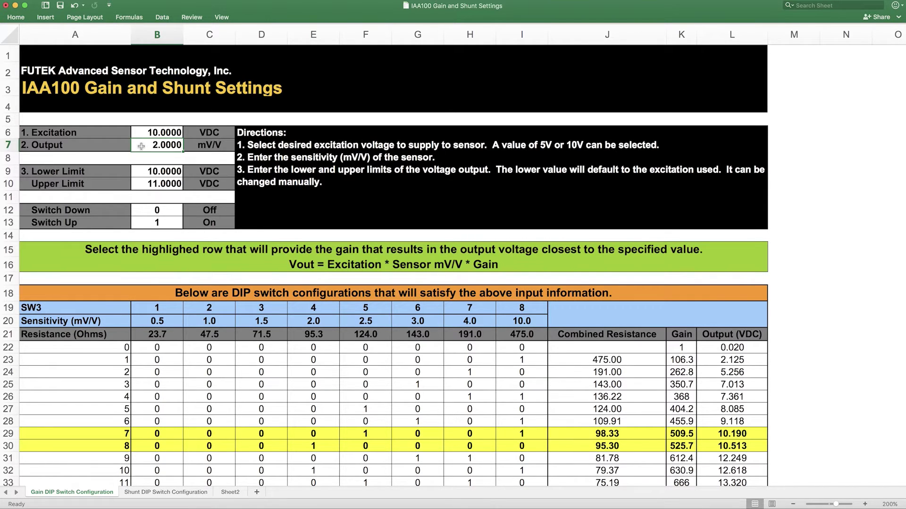
pyautogui.click(140, 170)
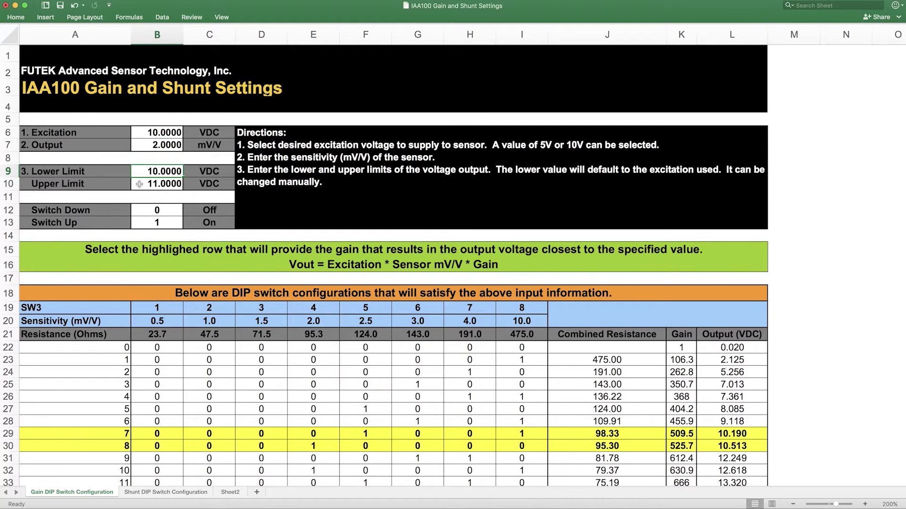
pyautogui.click(139, 184)
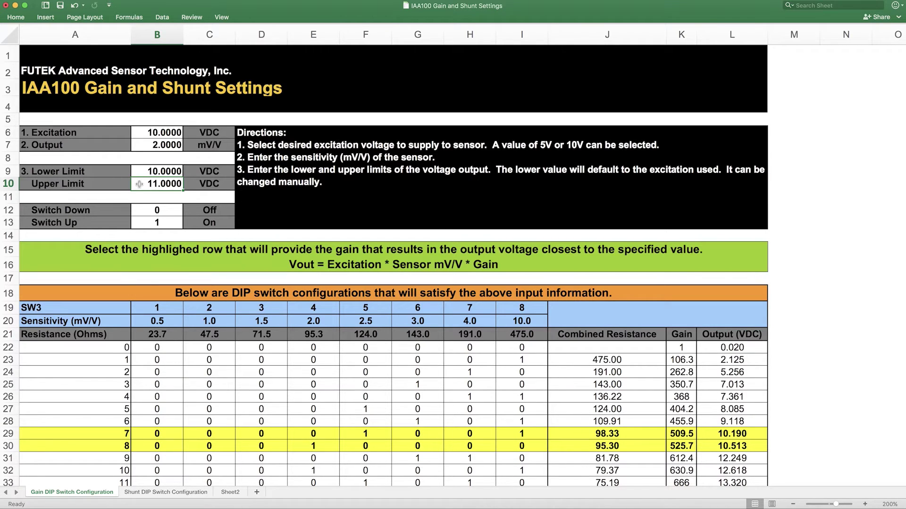
pyautogui.scroll(-5, 787, 196)
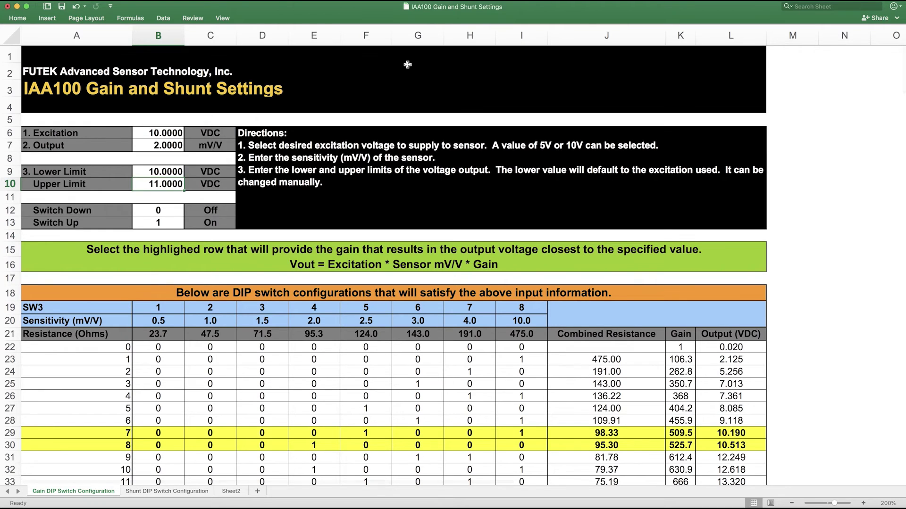
# On the Shunt DIP Switch Configuration sheet, set B6 excitation to 5.0 then back to 10.0 VDC
pyautogui.click(179, 492)
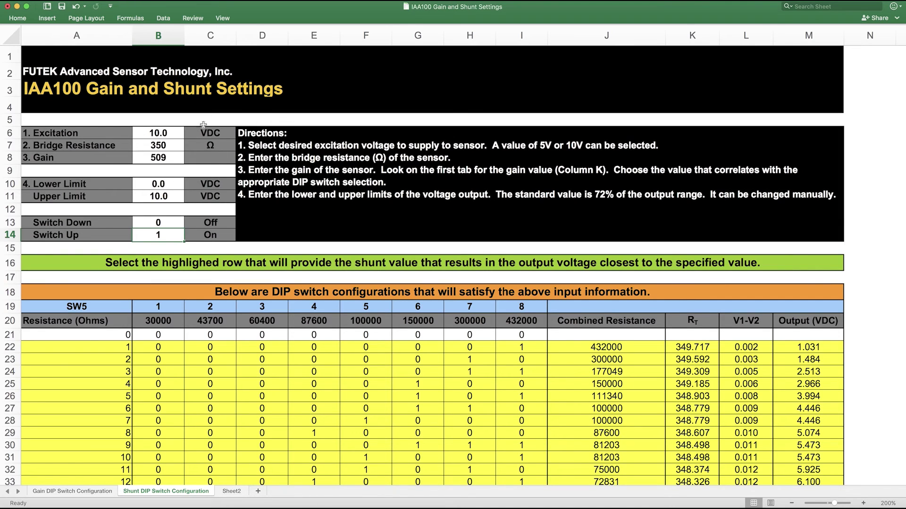
pyautogui.click(175, 133)
pyautogui.click(188, 133)
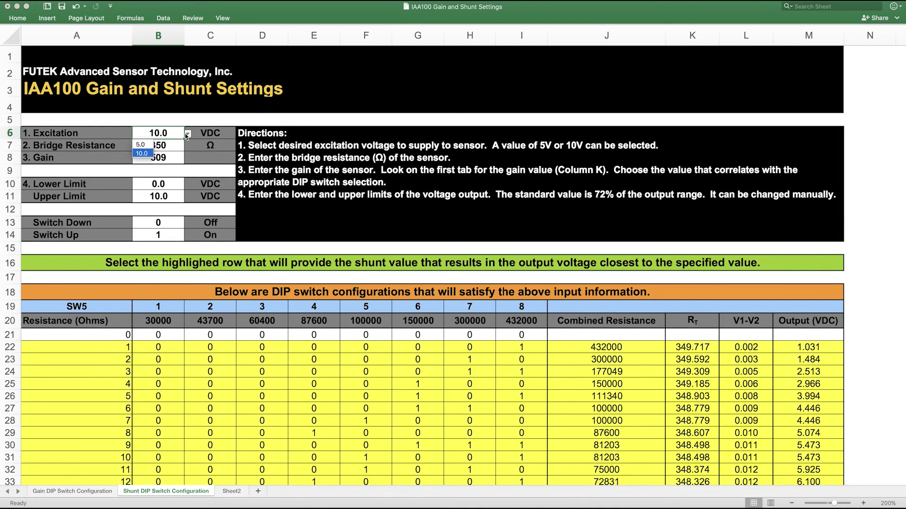
pyautogui.click(151, 146)
pyautogui.click(188, 134)
pyautogui.click(143, 153)
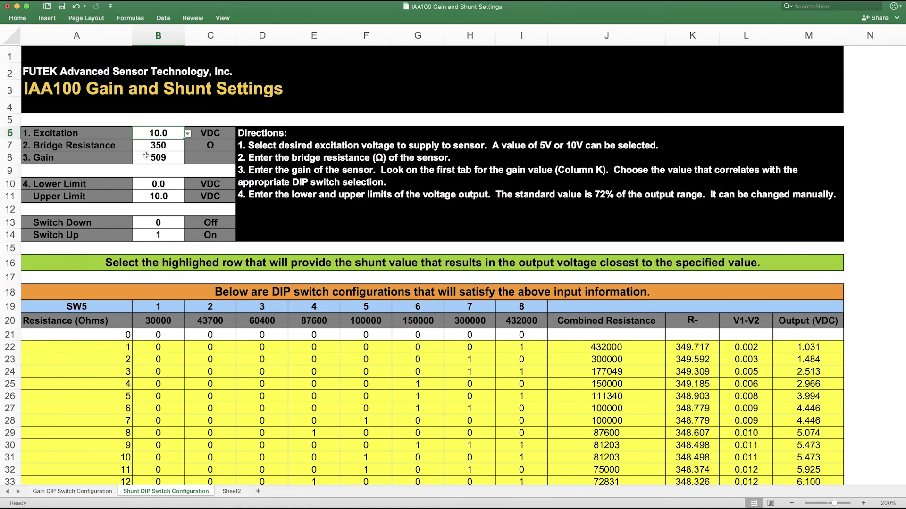
pyautogui.click(173, 146)
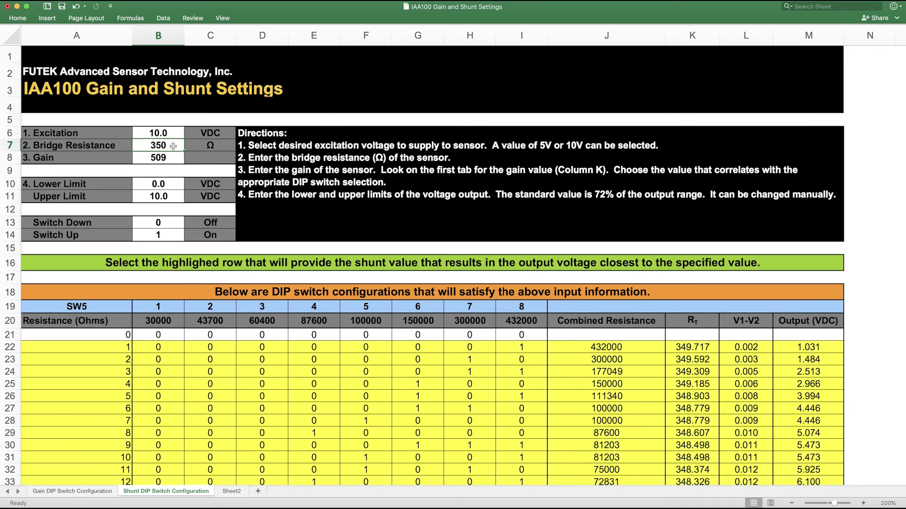
pyautogui.click(141, 158)
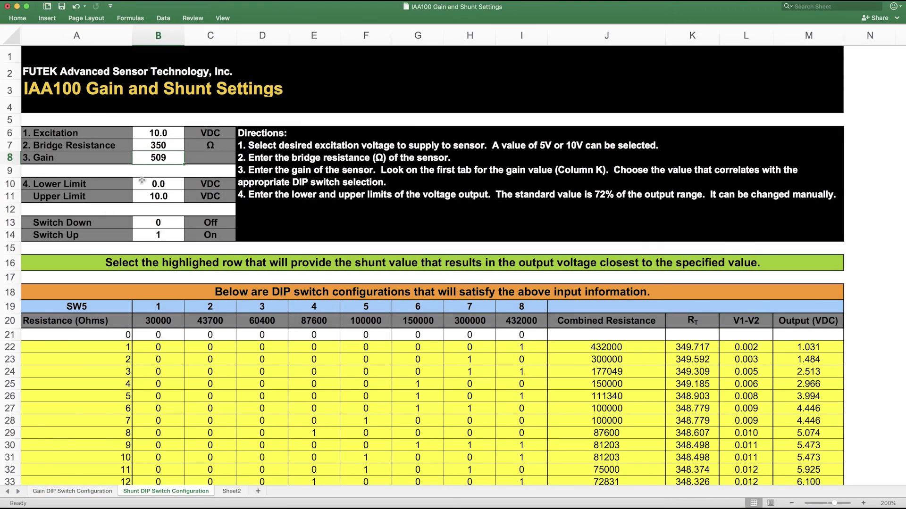
pyautogui.click(142, 182)
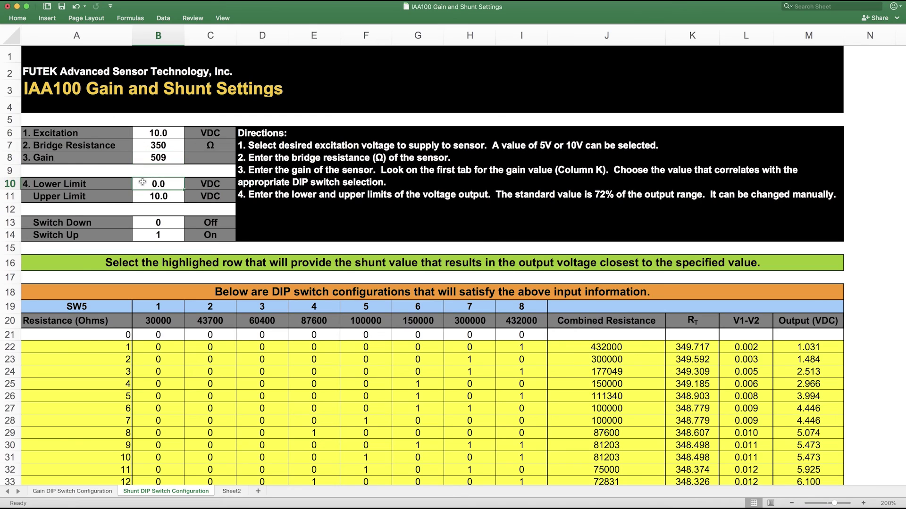
pyautogui.click(142, 195)
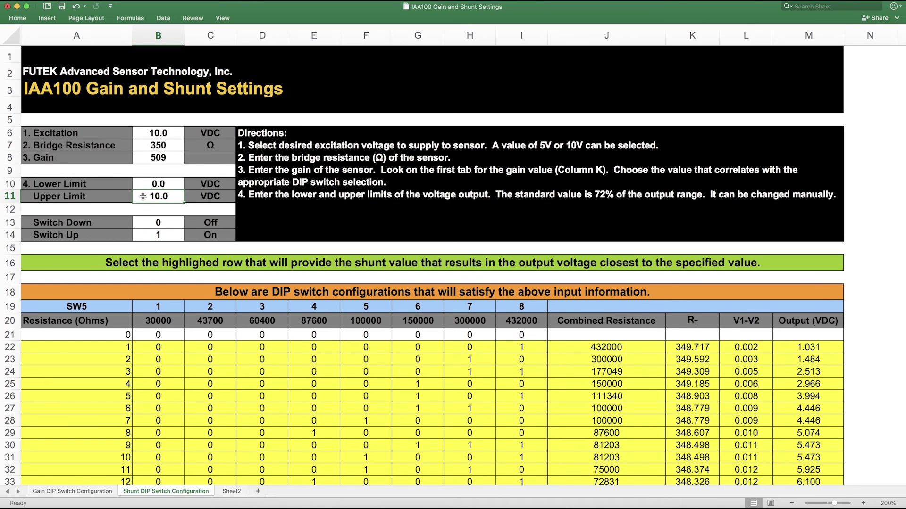
pyautogui.scroll(-4, 719, 210)
pyautogui.scroll(-6, 877, 230)
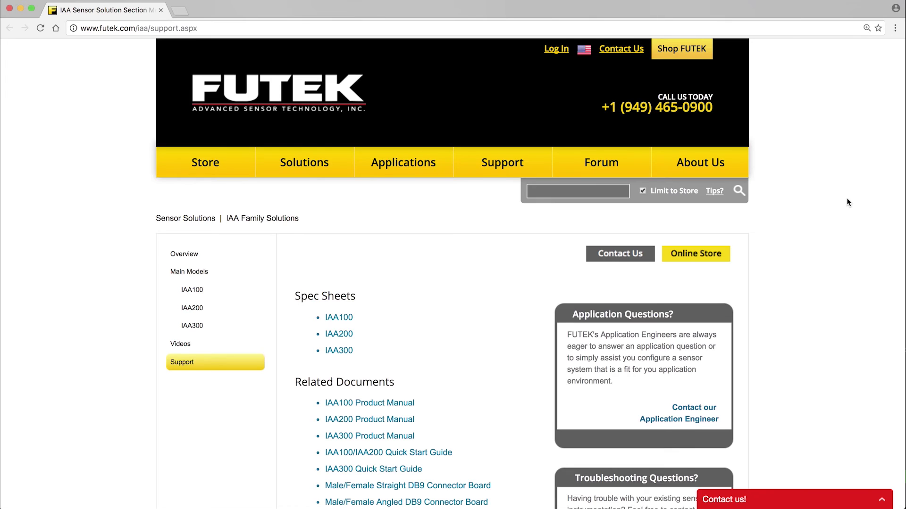
# Scroll the FUTEK IAA support page down to the IAA100/IAA200/IAA300 Gain Settings Excel downloads
pyautogui.scroll(-3, 847, 197)
pyautogui.scroll(-3, 847, 198)
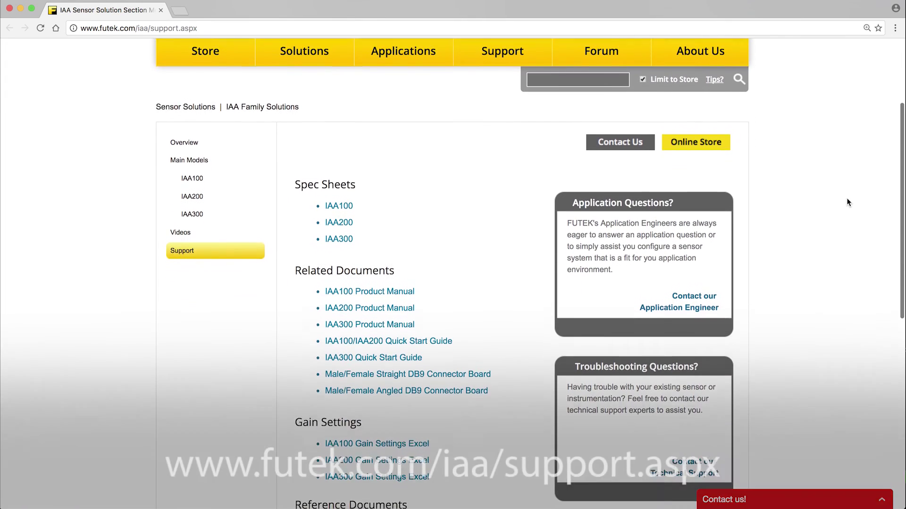
pyautogui.scroll(-2, 846, 202)
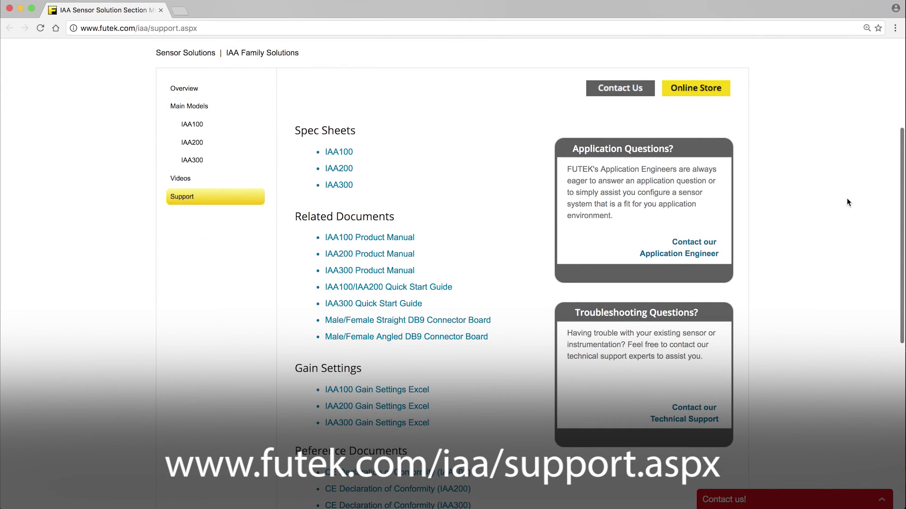